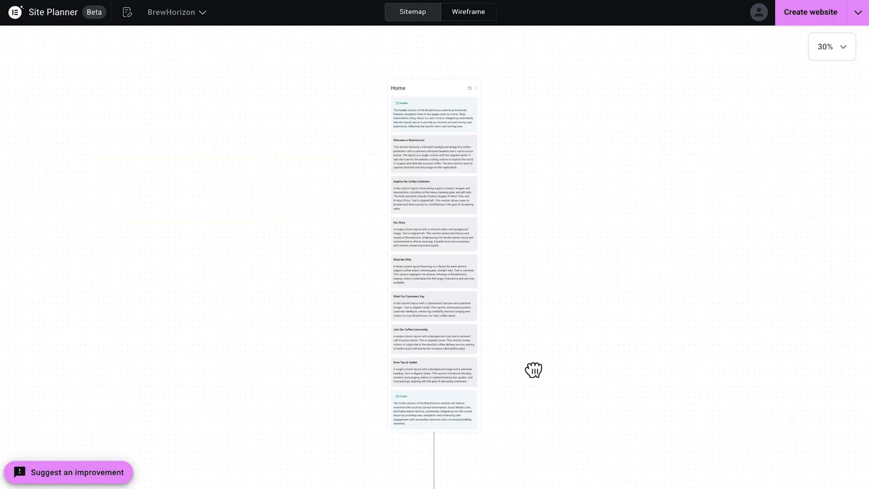
Step: Pan around the BrewHorizon sitemap to inspect the Shop, Subscription, Blog and other page cards
{"action": "left_click_drag", "start_coordinate": [533, 369], "coordinate": [682, 43]}
{"action": "left_click_drag", "start_coordinate": [403, 210], "coordinate": [431, 82]}
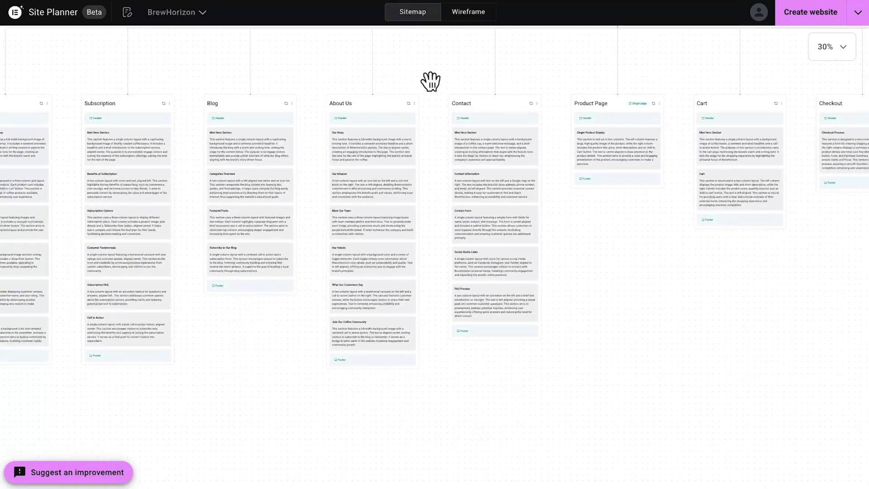
{"action": "scroll", "coordinate": [595, 272], "scroll_direction": "up", "scroll_amount": 9}
{"action": "scroll", "coordinate": [595, 272], "scroll_direction": "right", "scroll_amount": 4}
{"action": "scroll", "coordinate": [595, 272], "scroll_direction": "down", "scroll_amount": 6}
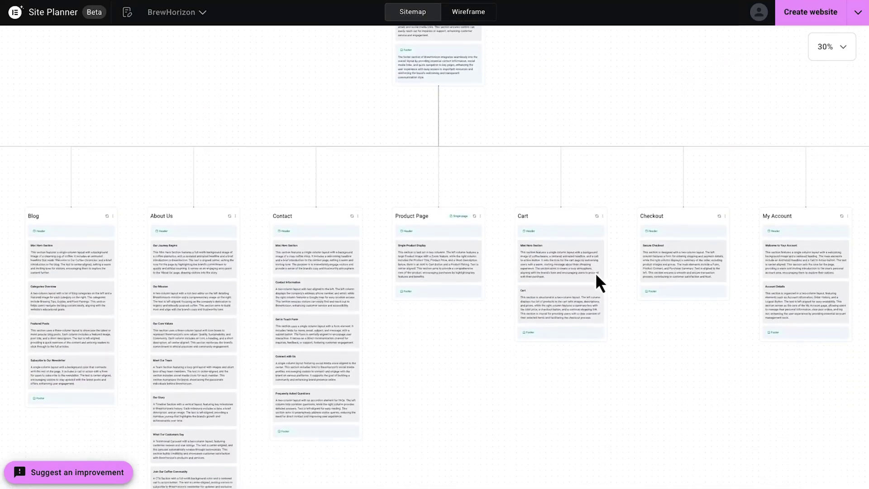
{"action": "scroll", "coordinate": [595, 272], "scroll_direction": "left", "scroll_amount": 3}
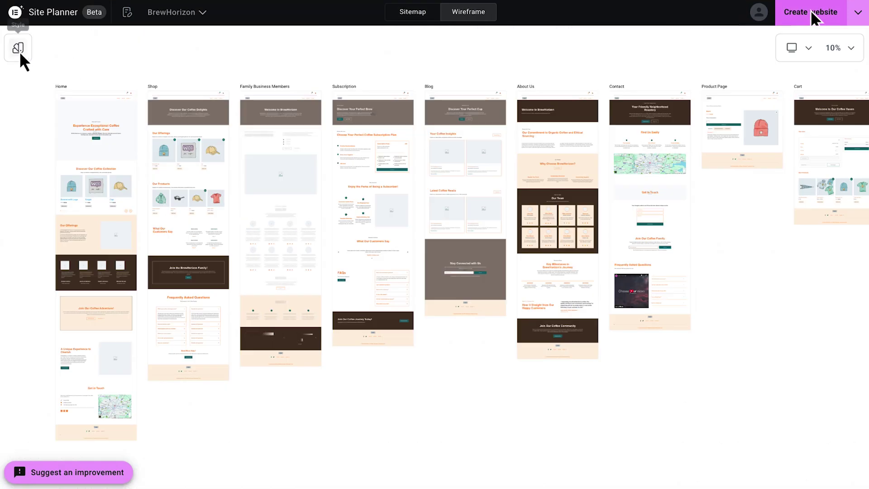
Step: Open the wireframe's Style settings for colours, fonts and logo
{"action": "left_click", "coordinate": [20, 54]}
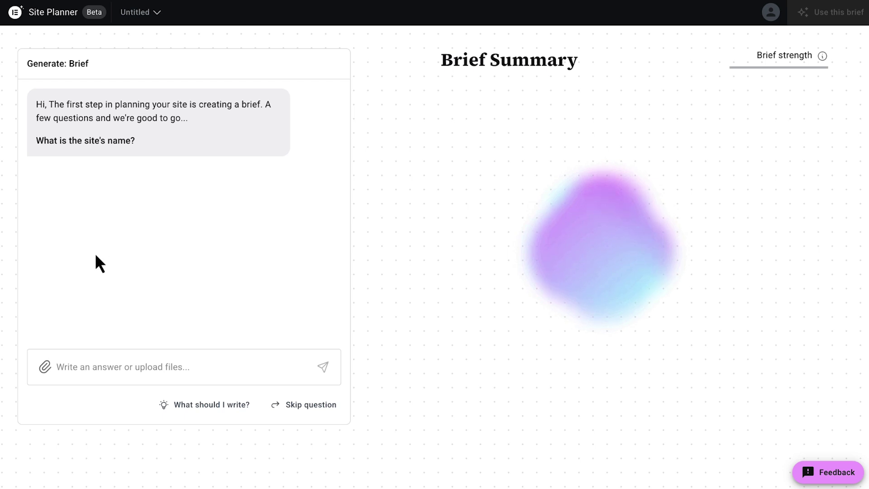
{"action": "left_click", "coordinate": [42, 367]}
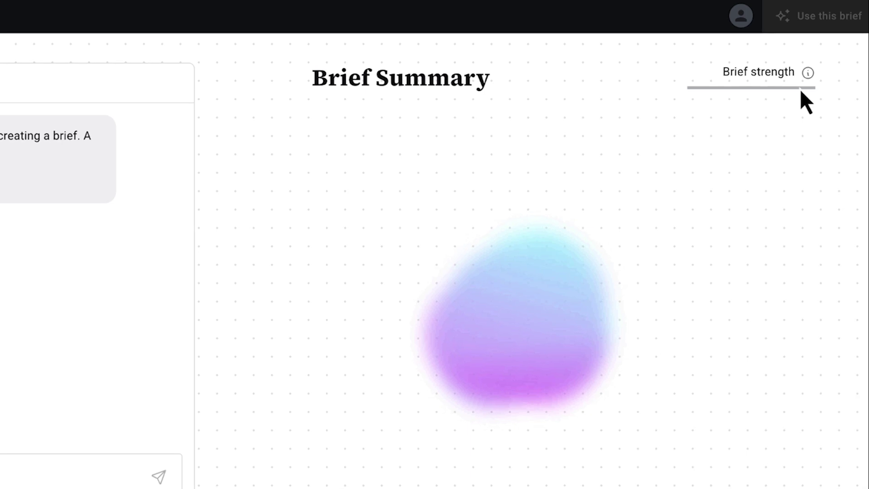
{"action": "mouse_move", "coordinate": [811, 74]}
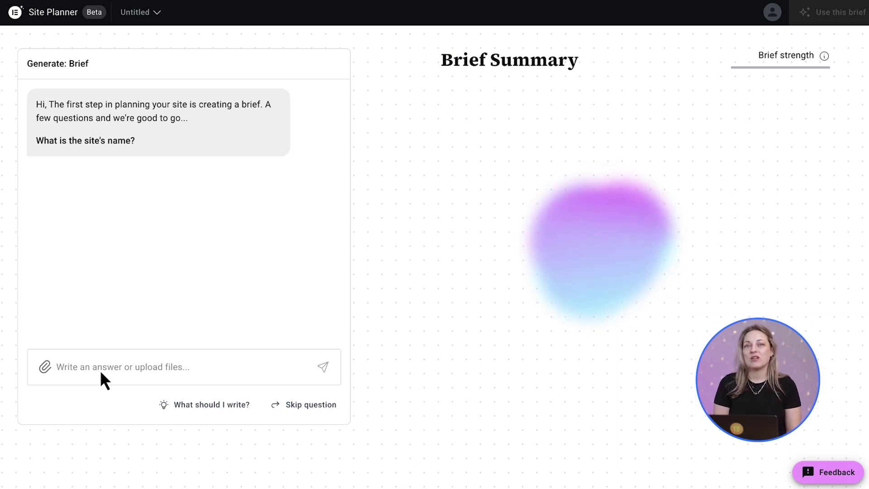
Step: Answer with the site name BrewHorizon, then send the family-owned organic coffee roastery description
{"action": "type", "text": "BrewHorizon"}
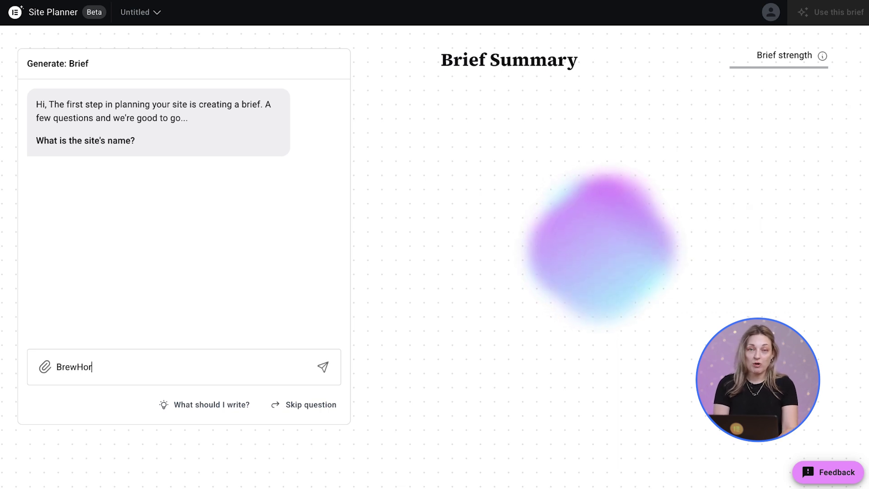
{"action": "left_click", "coordinate": [324, 367]}
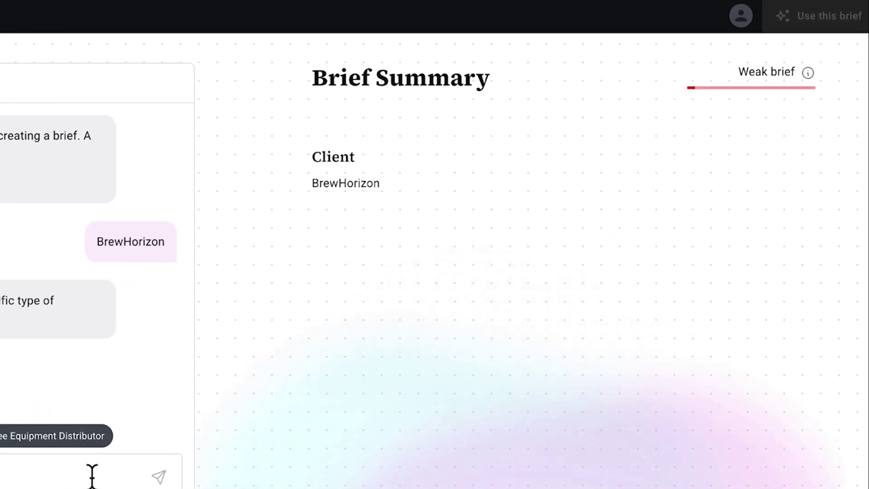
{"action": "type", "text": "it's a family-owned coffee roastery looking to sell organic and ethically sourced coffee beans online"}
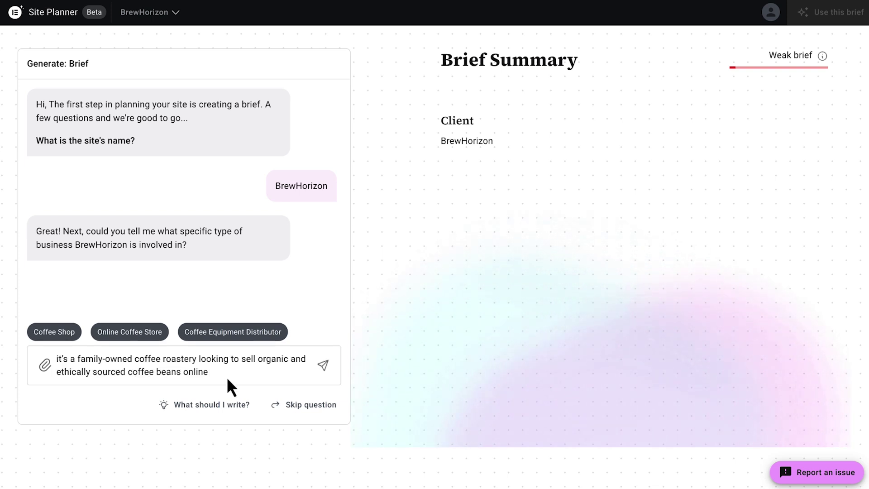
{"action": "left_click", "coordinate": [324, 366]}
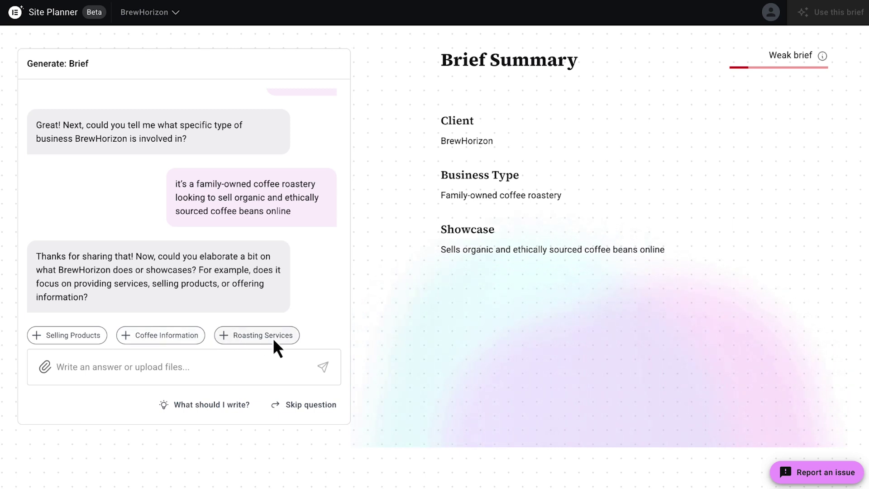
Step: Get answer suggestions, then send the answer about selling coffee, brewing education and blog subscriptions
{"action": "left_click", "coordinate": [212, 412]}
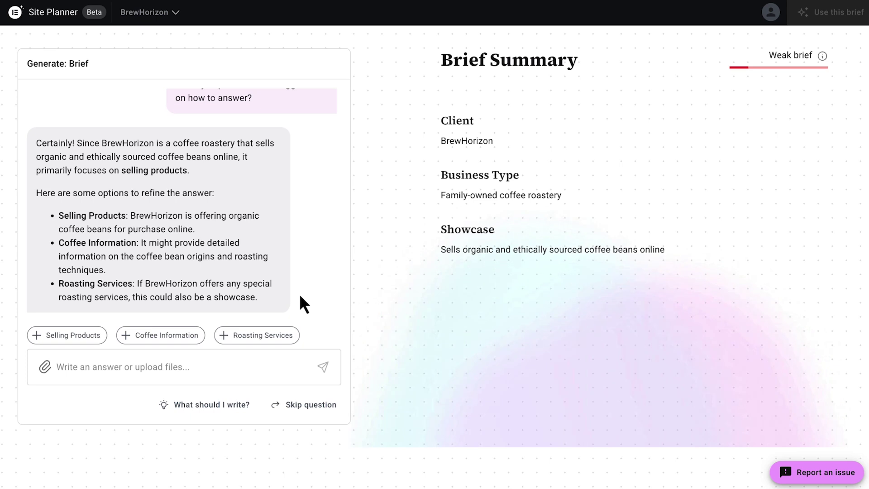
{"action": "type", "text": "BrewHorizon wants to sell coffee online, educate customers on brewing methods, and have an option for them to subscribe to the blog."}
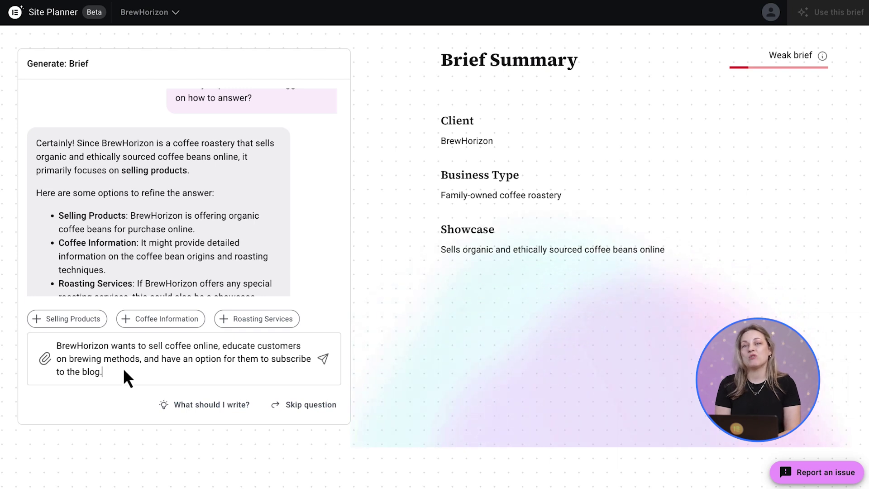
{"action": "left_click", "coordinate": [323, 360]}
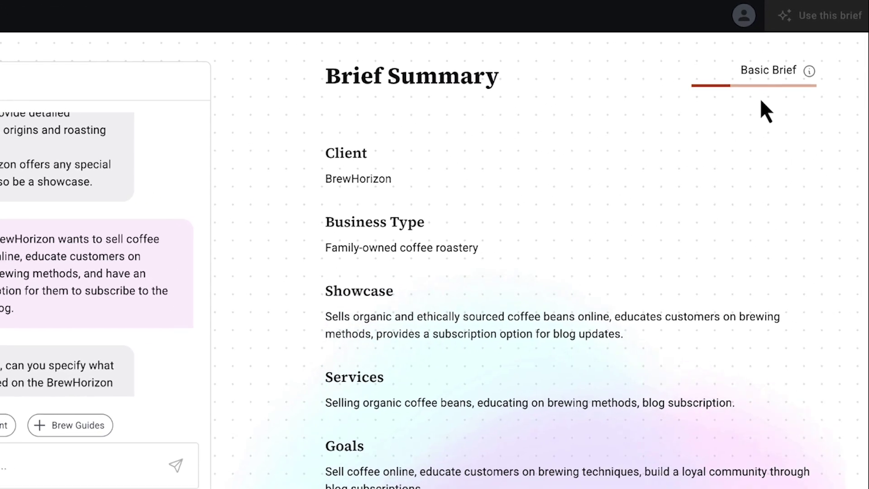
Step: Send the services answer: brewing gear, gift sets, monthly subscriptions, plus Home, Shop, Subscription, Blog, About Us, Contact pages
{"action": "mouse_move", "coordinate": [808, 71]}
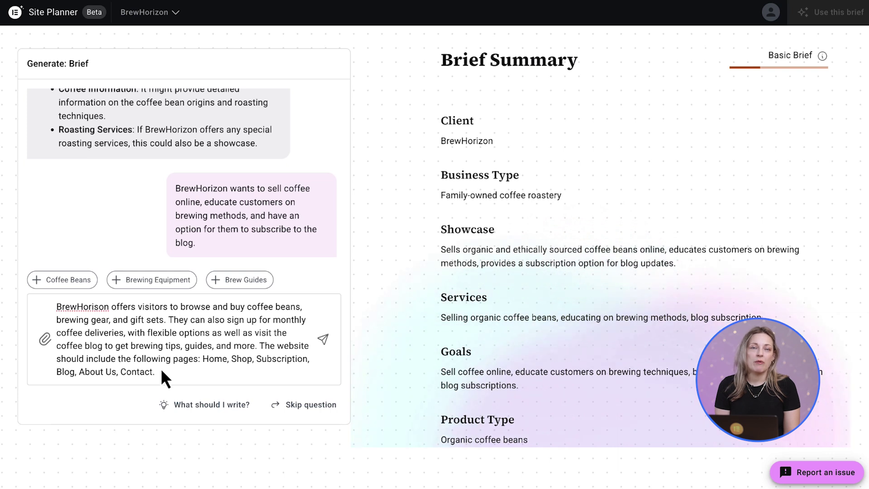
{"action": "left_click", "coordinate": [324, 344]}
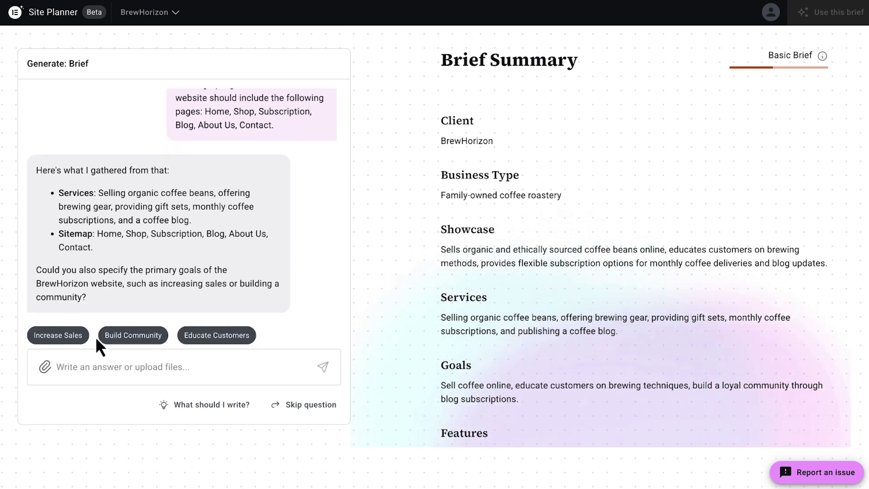
Step: Choose Increase Sales as primary goal, Educate Customers and Build Community as secondary, and English
{"action": "left_click", "coordinate": [61, 335]}
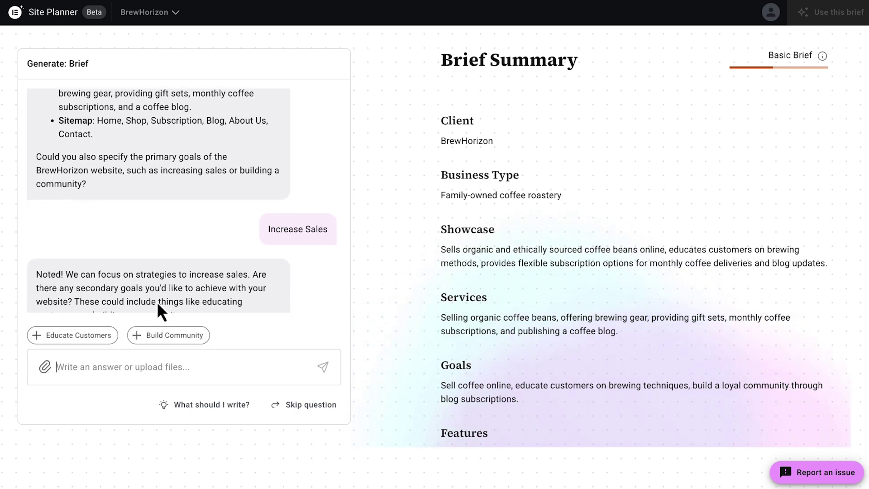
{"action": "left_click", "coordinate": [96, 338]}
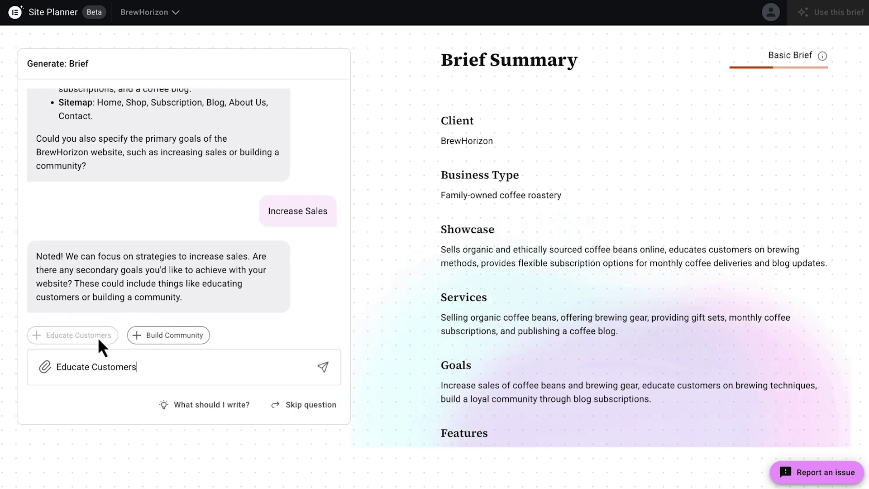
{"action": "left_click", "coordinate": [164, 341]}
{"action": "left_click", "coordinate": [322, 367]}
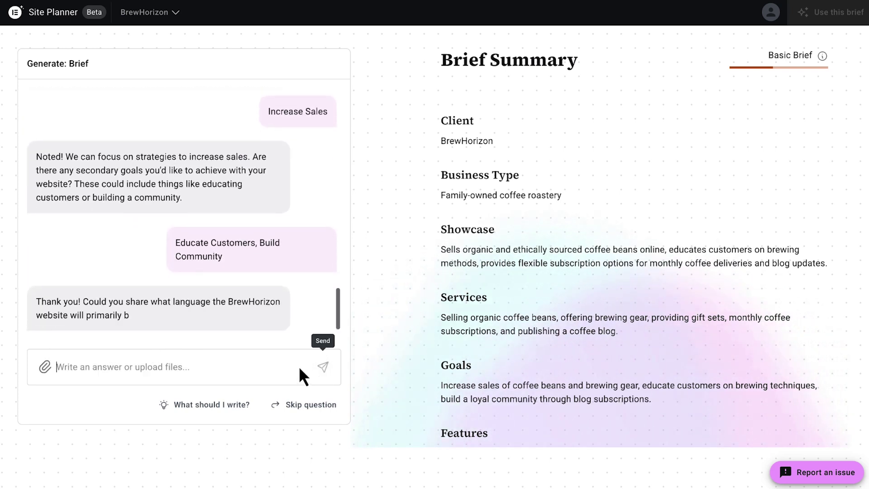
{"action": "scroll", "coordinate": [242, 286], "scroll_direction": "down", "scroll_amount": 1}
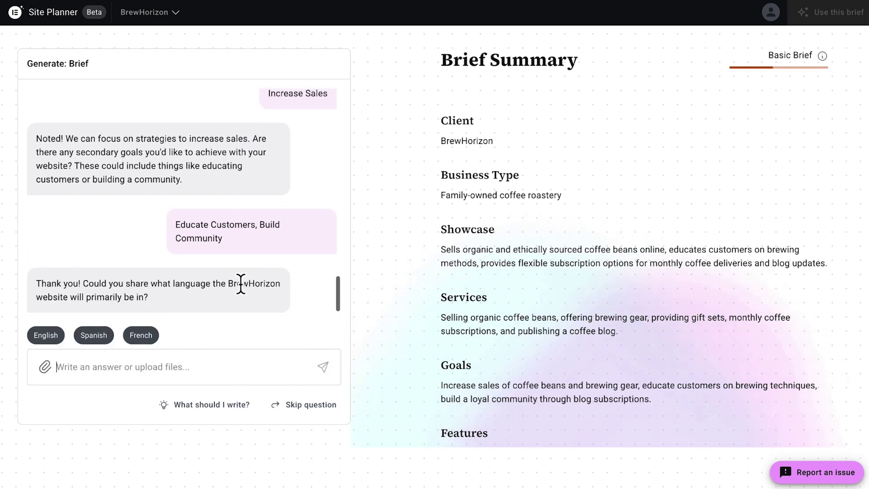
{"action": "left_click", "coordinate": [45, 335]}
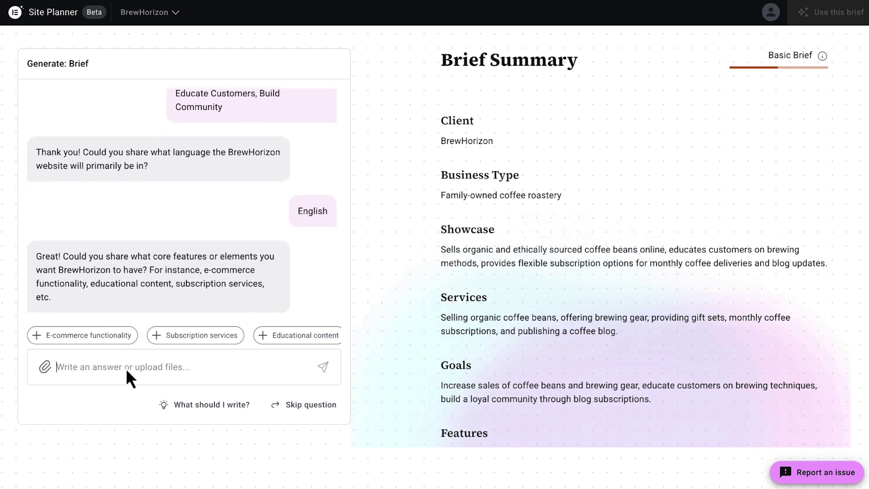
Step: Send the core features answer, then the tone and brand personality answer
{"action": "type", "text": "It needs E-Commerce Functionality to browse and buy the coffee beans, brewing gear, and gift sets. And I’d also like it to have a Coffee Blog to subscribe to, where they can post brewing tips, guides, and more. Also, the Contact Page should have a simple form (test), their physical store location, and links to their social media."}
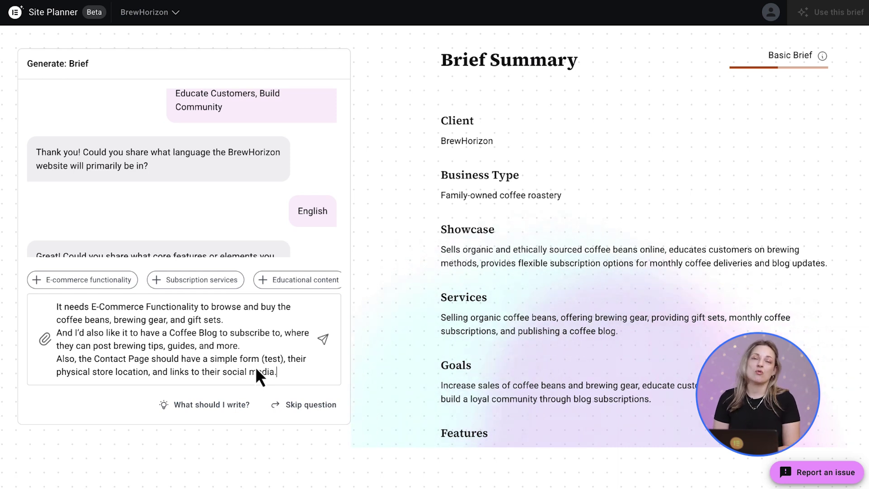
{"action": "left_click", "coordinate": [323, 339]}
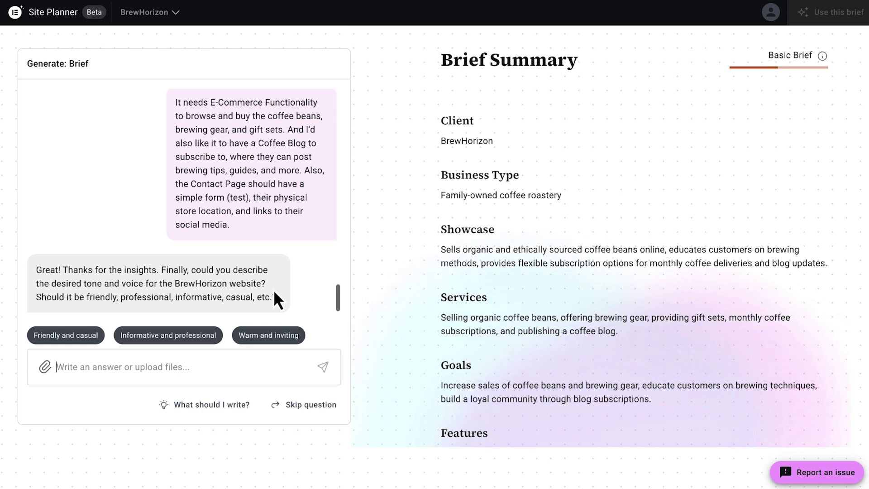
{"action": "left_click", "coordinate": [100, 368]}
{"action": "key", "text": "ctrl+v"}
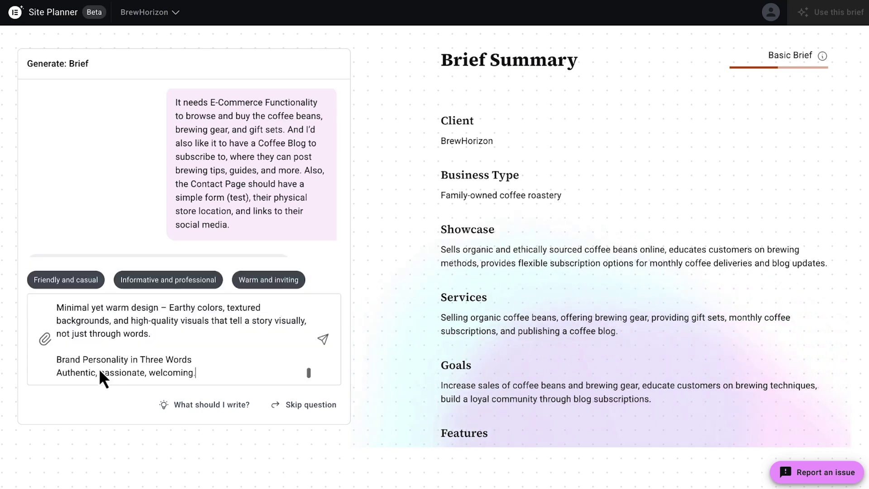
{"action": "scroll", "coordinate": [160, 347], "scroll_direction": "up", "scroll_amount": 5}
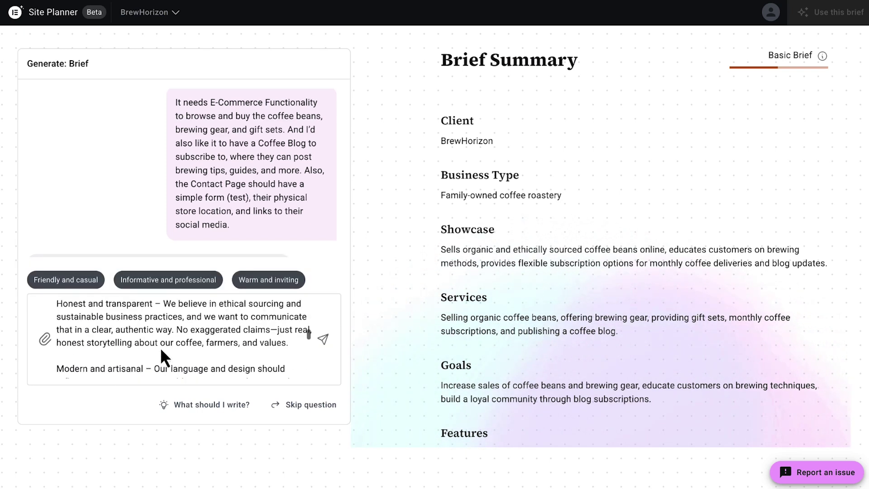
{"action": "scroll", "coordinate": [160, 347], "scroll_direction": "up", "scroll_amount": 3}
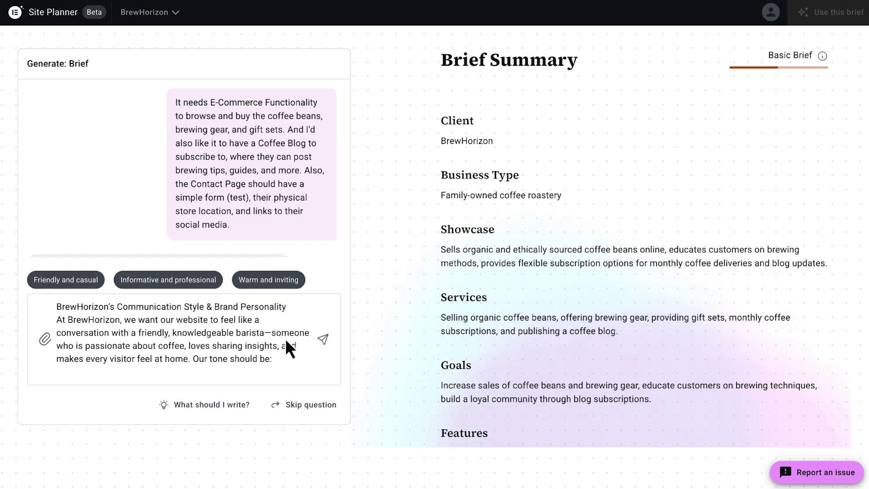
{"action": "left_click", "coordinate": [323, 341]}
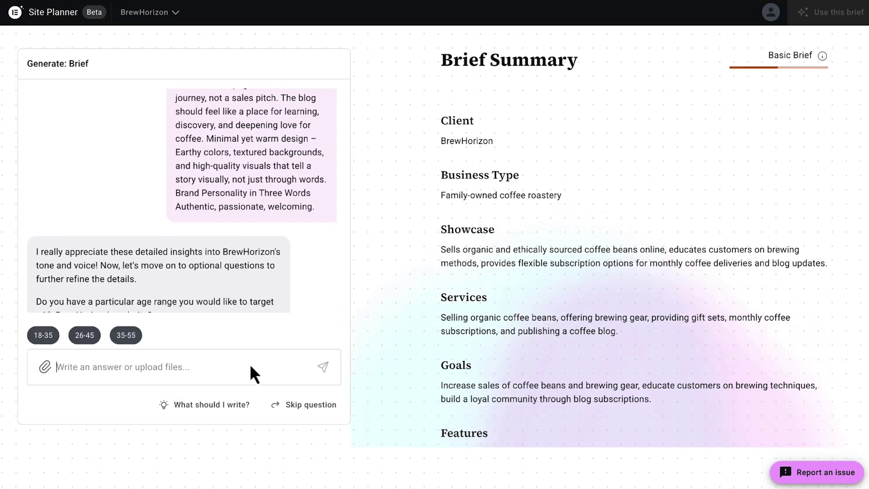
{"action": "scroll", "coordinate": [587, 321], "scroll_direction": "down", "scroll_amount": 4}
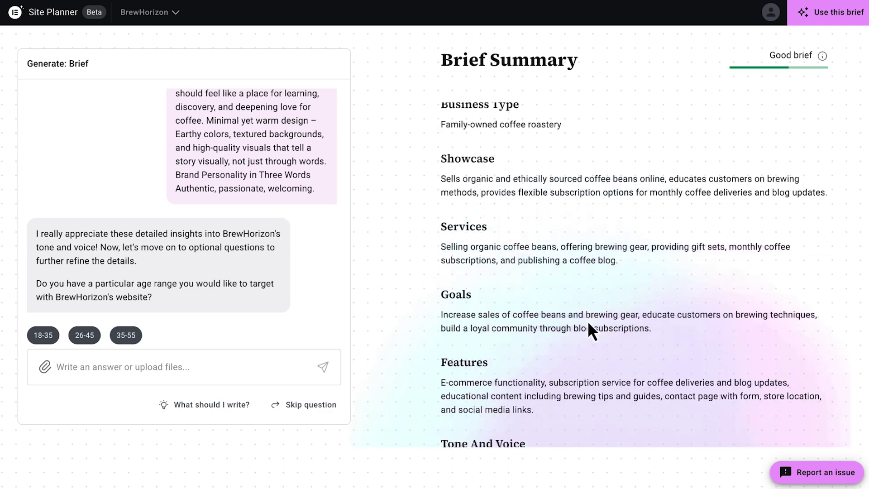
{"action": "scroll", "coordinate": [587, 320], "scroll_direction": "down", "scroll_amount": 6}
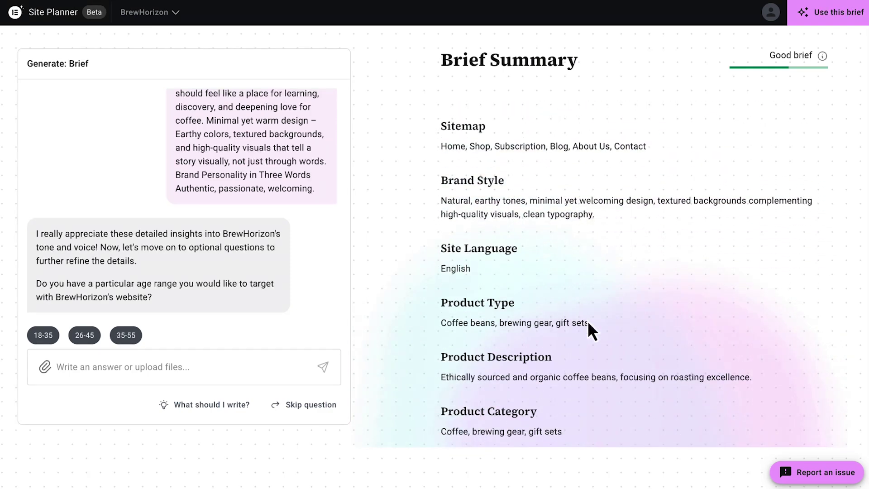
{"action": "scroll", "coordinate": [588, 320], "scroll_direction": "up", "scroll_amount": 8}
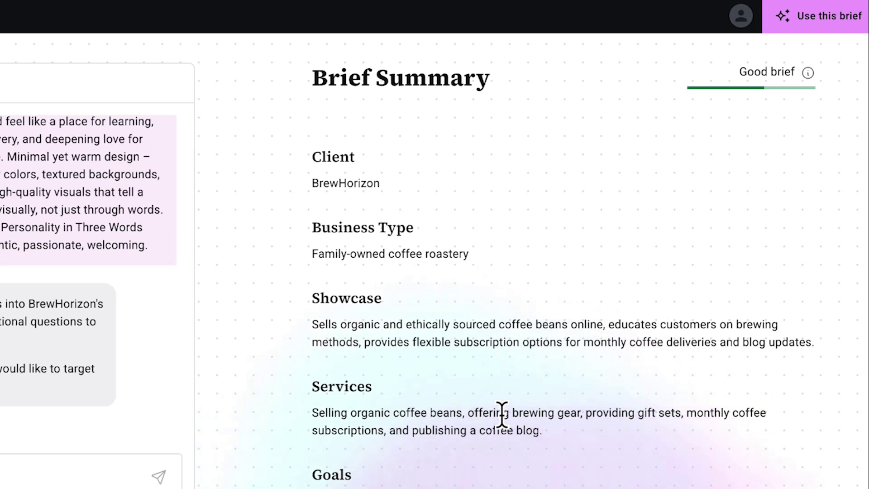
{"action": "scroll", "coordinate": [502, 416], "scroll_direction": "down", "scroll_amount": 3}
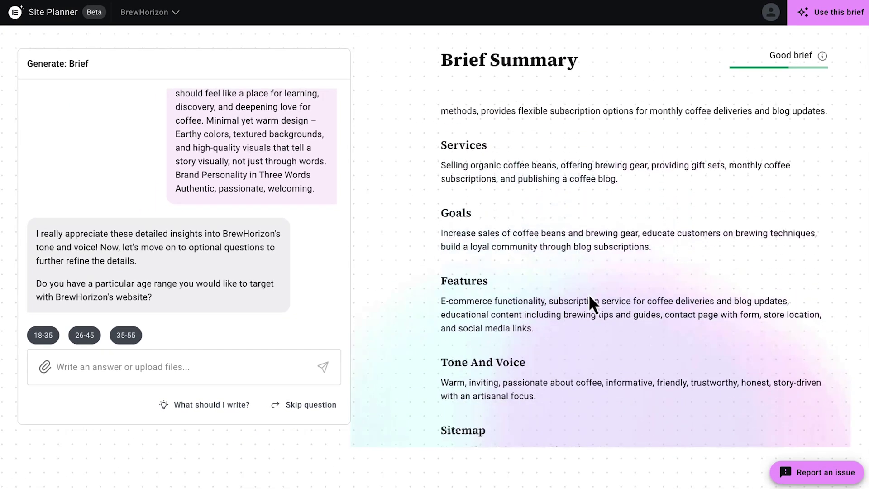
{"action": "scroll", "coordinate": [589, 294], "scroll_direction": "down", "scroll_amount": 1}
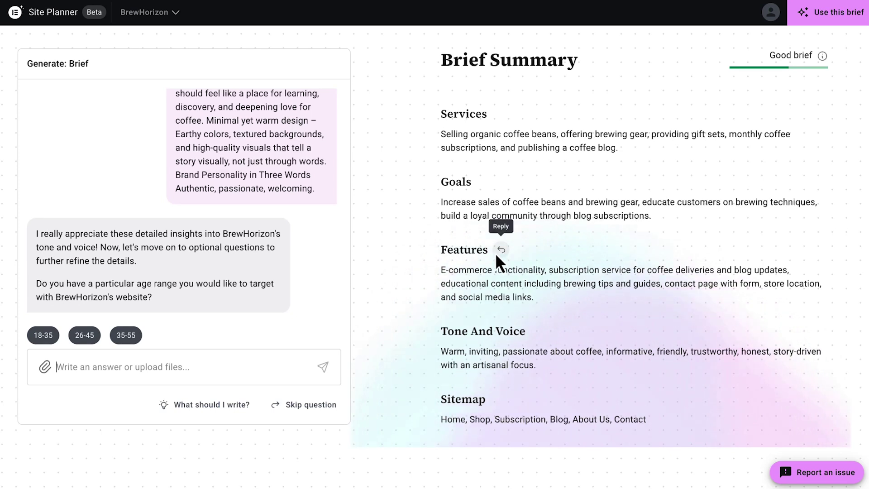
Step: Reply to Features asking for three blog categories: brewing tips, guides and food pairing
{"action": "left_click", "coordinate": [501, 249]}
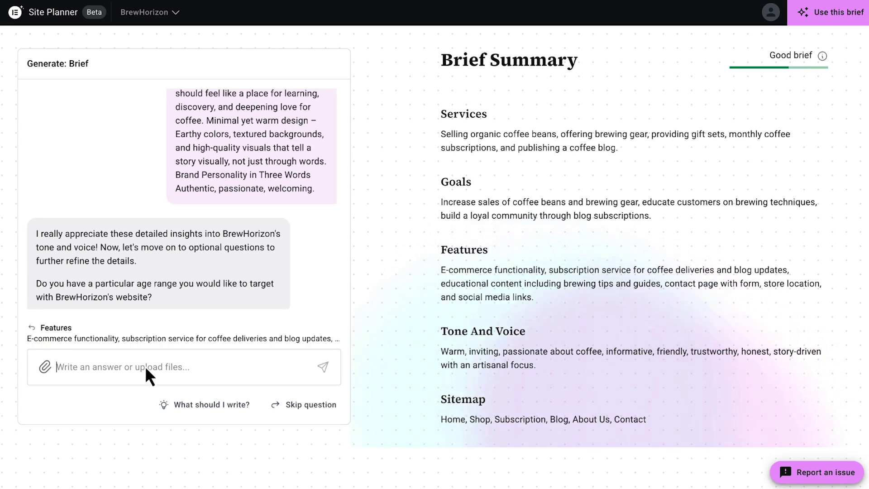
{"action": "type", "text": "my client also wants 3 different blog categories: brewing tips, guides and food pairin"}
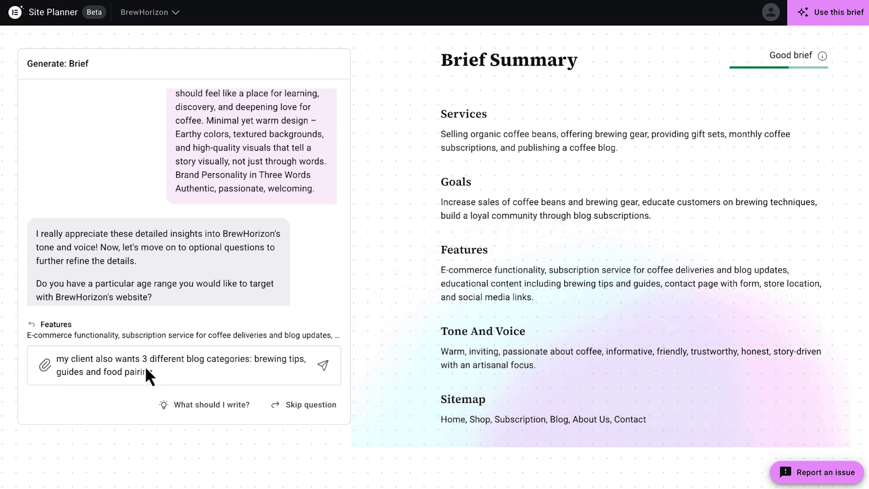
{"action": "type", "text": "g"}
{"action": "left_click", "coordinate": [323, 365]}
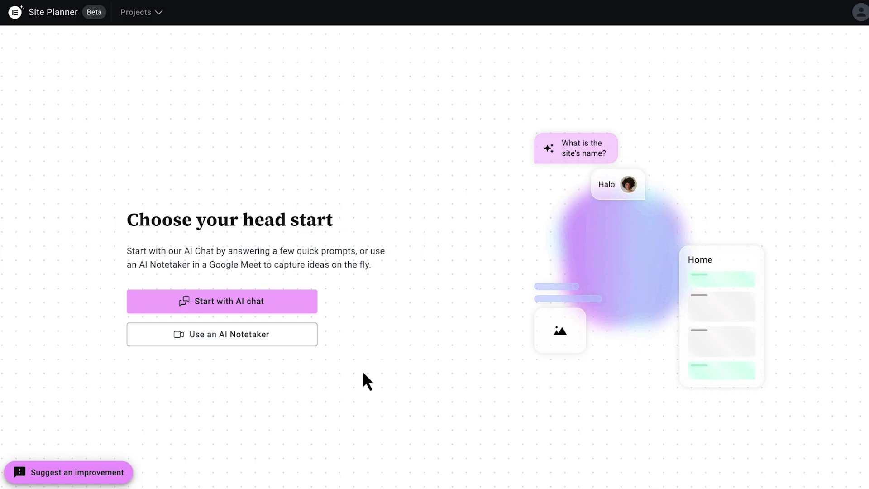
Step: Invite the AI Notetaker to a new Google Meet meeting using the pasted meeting link
{"action": "left_click", "coordinate": [269, 338]}
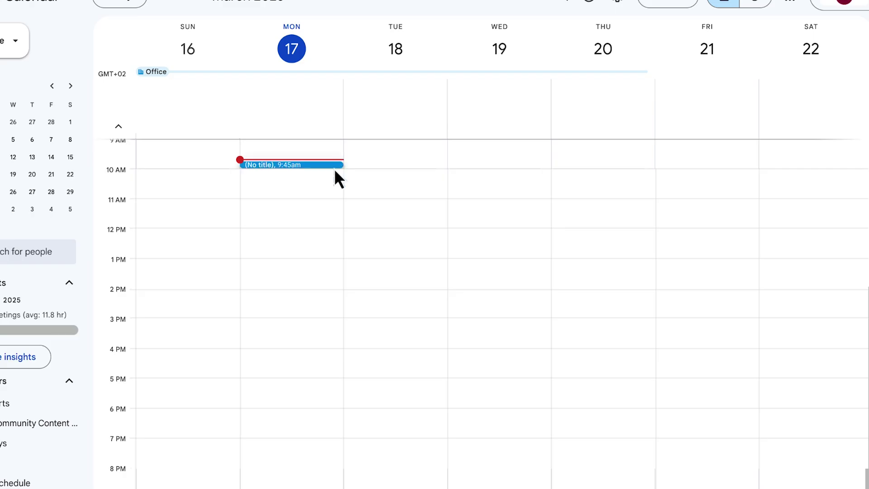
{"action": "type", "text": "Meeting with client"}
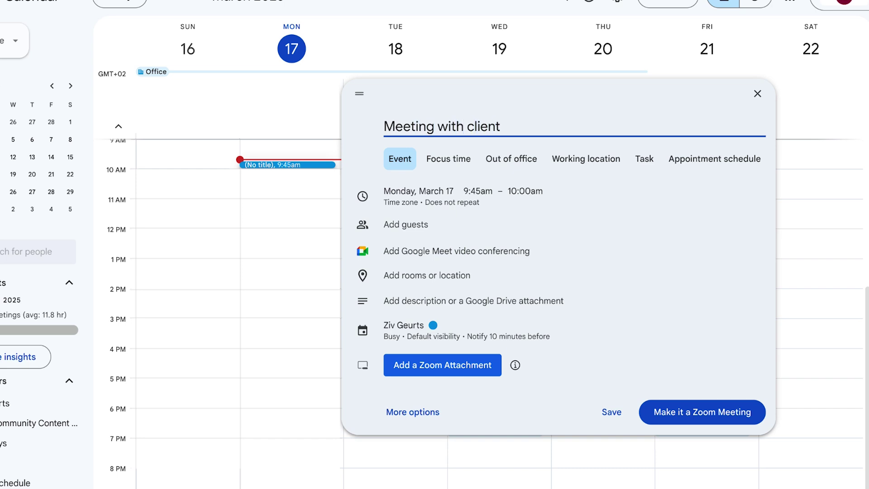
{"action": "left_click", "coordinate": [446, 250]}
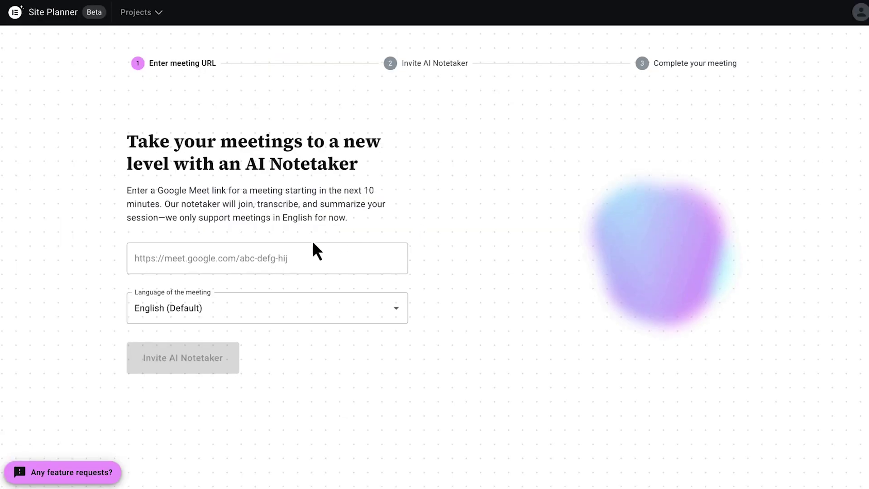
{"action": "left_click", "coordinate": [247, 261]}
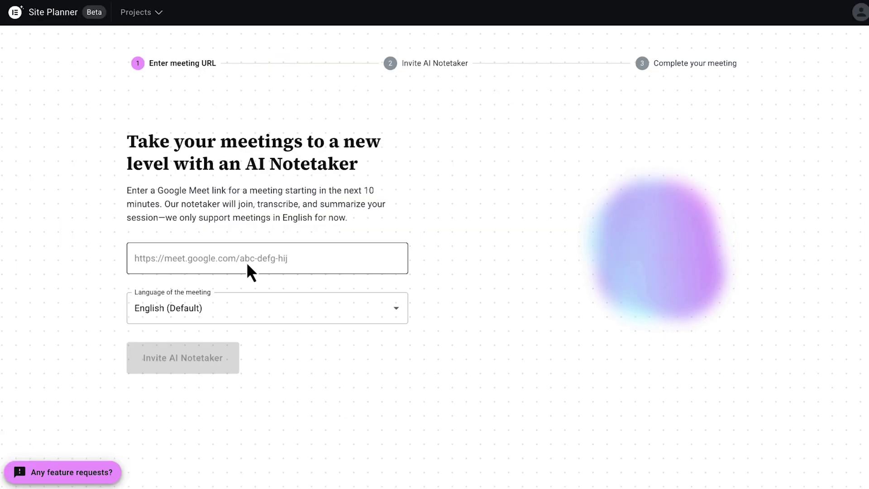
{"action": "key", "text": "ctrl+v"}
{"action": "left_click", "coordinate": [208, 361]}
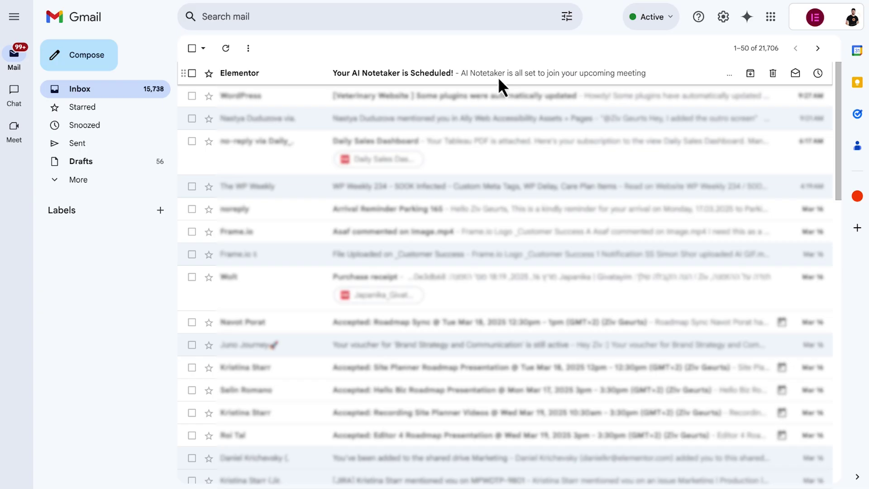
Step: Open the 'Your AI Notetaker is Scheduled!' email and scroll down to its View Status link
{"action": "left_click", "coordinate": [499, 80]}
{"action": "scroll", "coordinate": [744, 320], "scroll_direction": "down", "scroll_amount": 3}
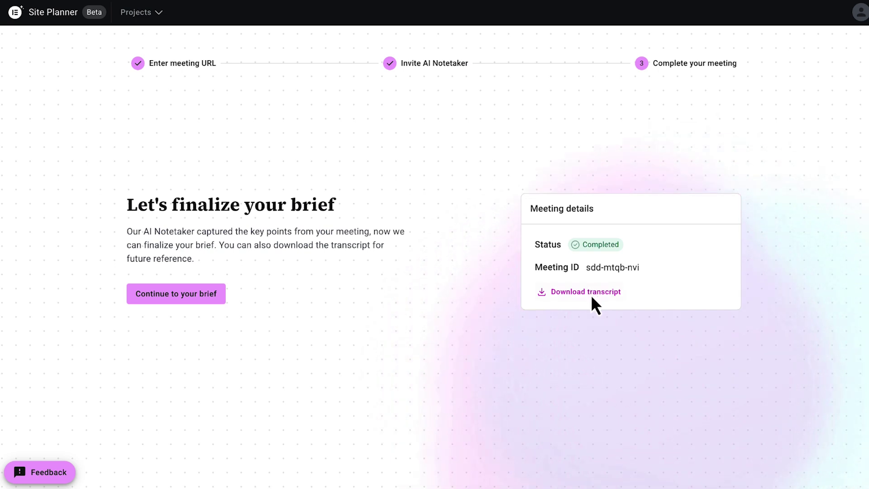
Step: Continue to the brief and scroll through the Good-rated summary with the new blog categories
{"action": "left_click", "coordinate": [201, 296]}
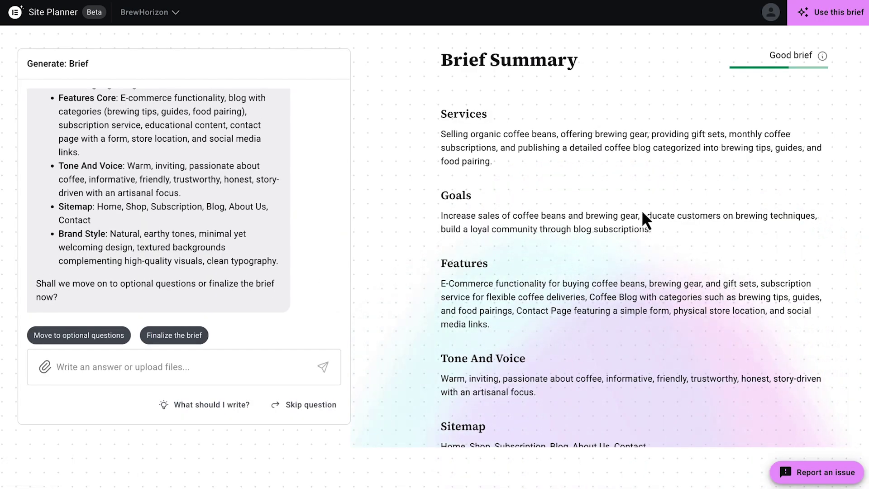
{"action": "scroll", "coordinate": [643, 212], "scroll_direction": "down", "scroll_amount": 6}
{"action": "scroll", "coordinate": [643, 212], "scroll_direction": "up", "scroll_amount": 10}
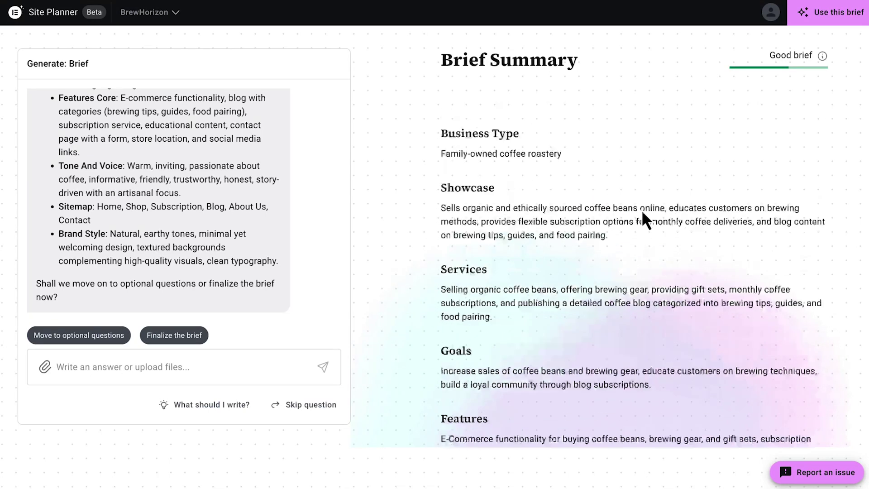
{"action": "scroll", "coordinate": [641, 209], "scroll_direction": "up", "scroll_amount": 1}
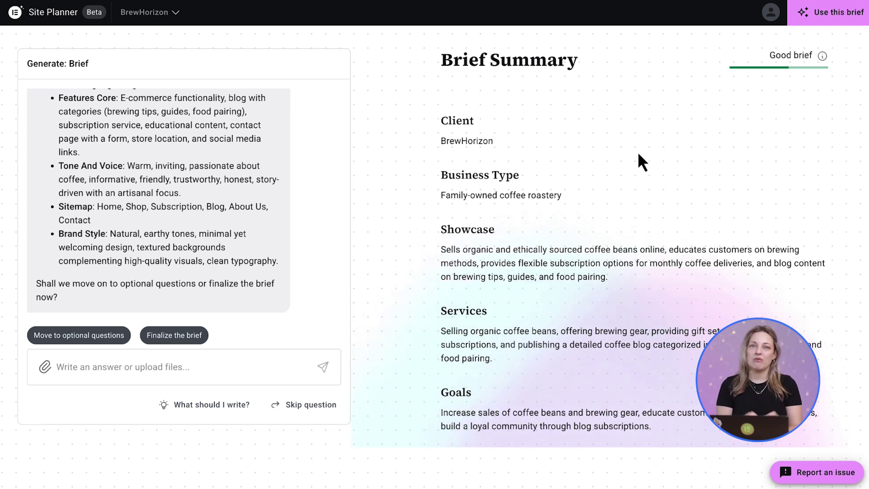
Step: Generate the BrewHorizon sitemap from the brief and review its child pages, zooming in on About Us
{"action": "left_click", "coordinate": [830, 14]}
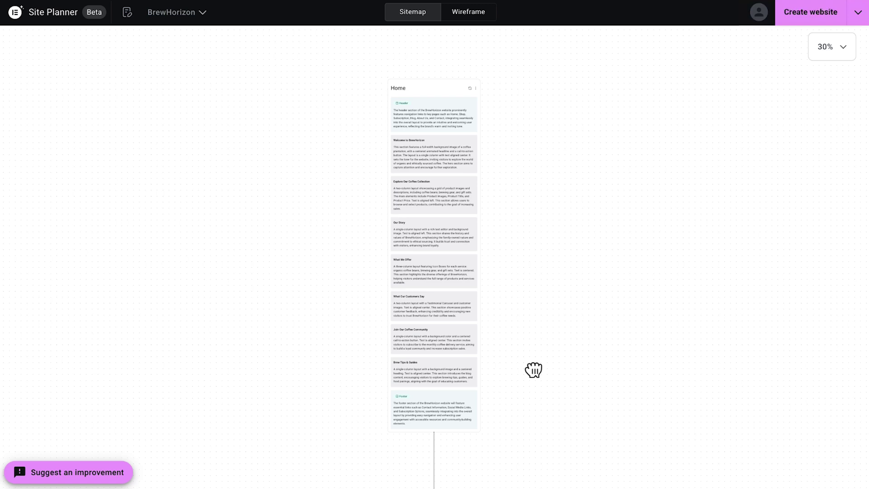
{"action": "left_click_drag", "start_coordinate": [533, 370], "coordinate": [686, 28]}
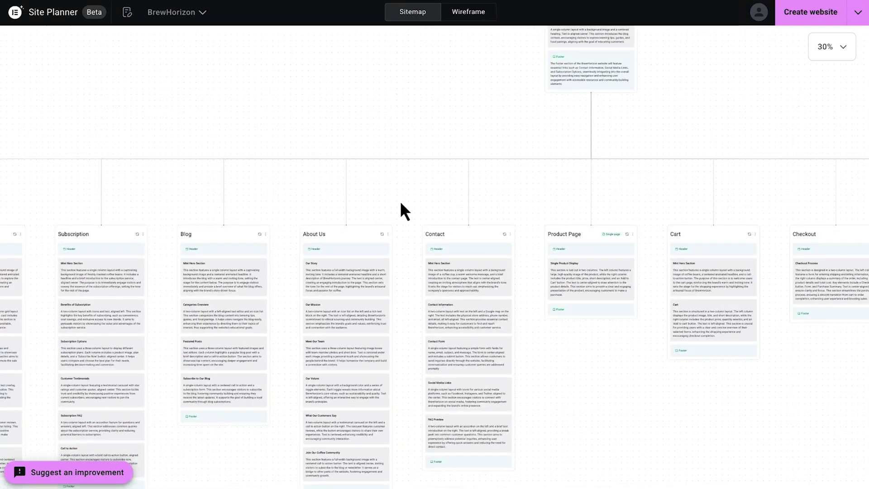
{"action": "left_click_drag", "start_coordinate": [401, 203], "coordinate": [431, 82]}
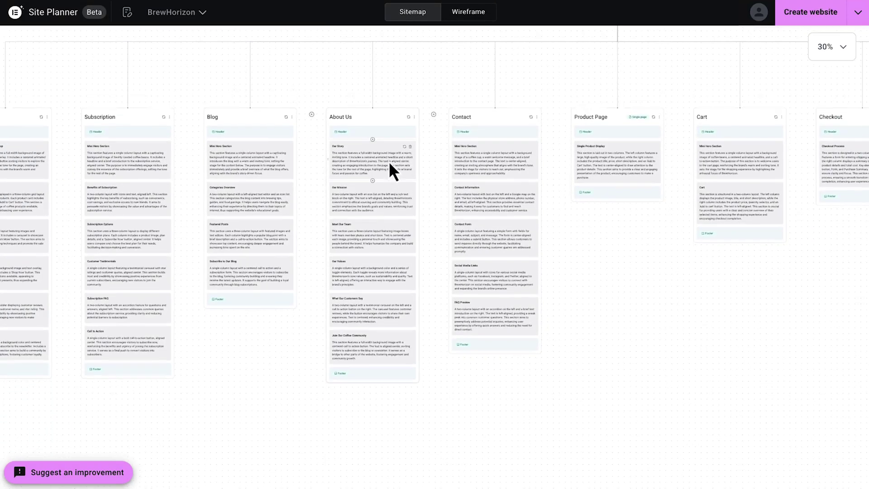
{"action": "scroll", "coordinate": [390, 167], "scroll_direction": "up", "scroll_amount": 6}
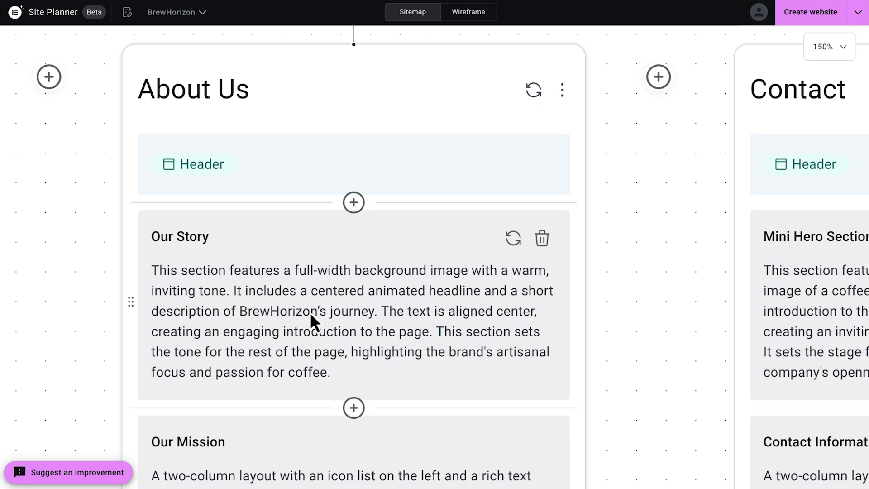
Step: Show the page wireframes, bring Home and Shop into view, and open the Style panel
{"action": "left_click", "coordinate": [471, 15]}
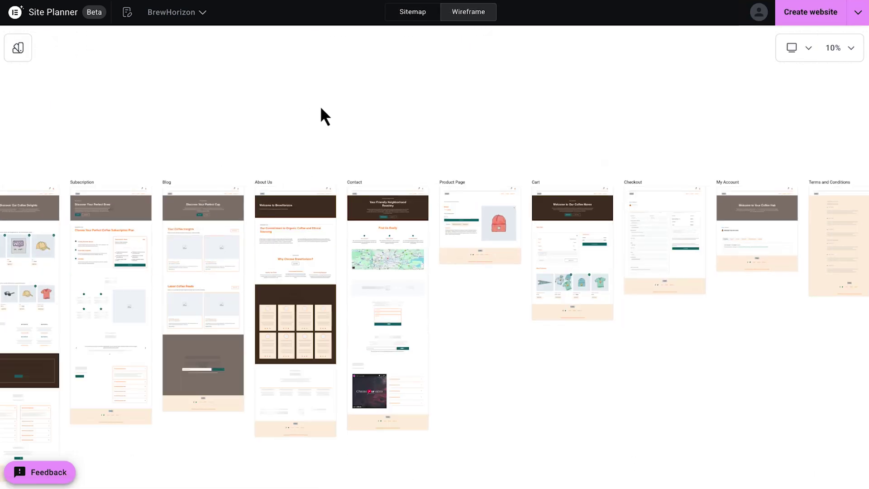
{"action": "left_click_drag", "start_coordinate": [143, 124], "coordinate": [288, 77]}
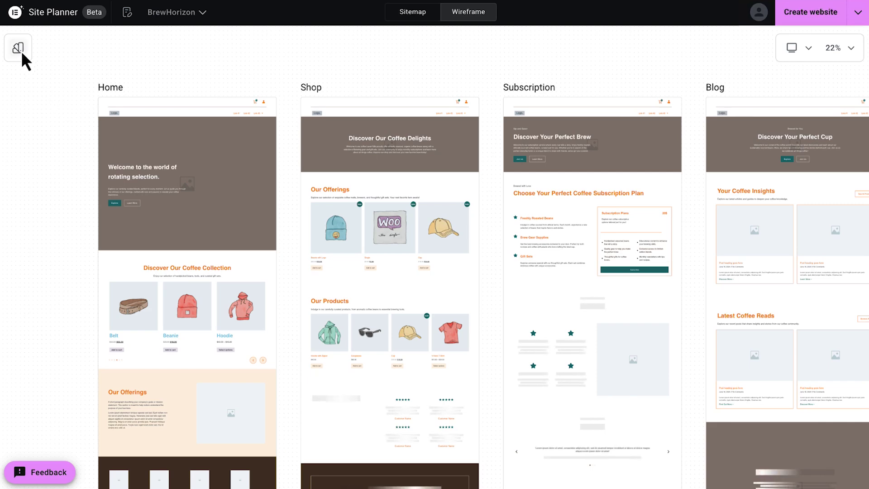
{"action": "left_click", "coordinate": [20, 50]}
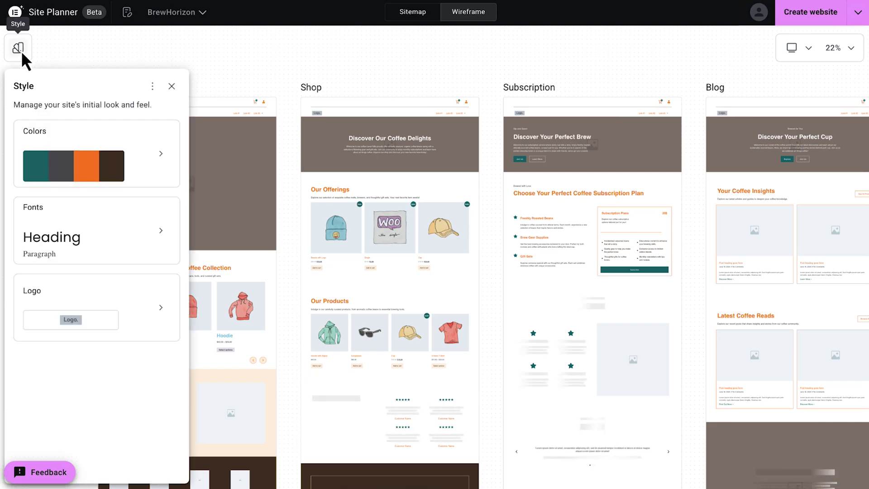